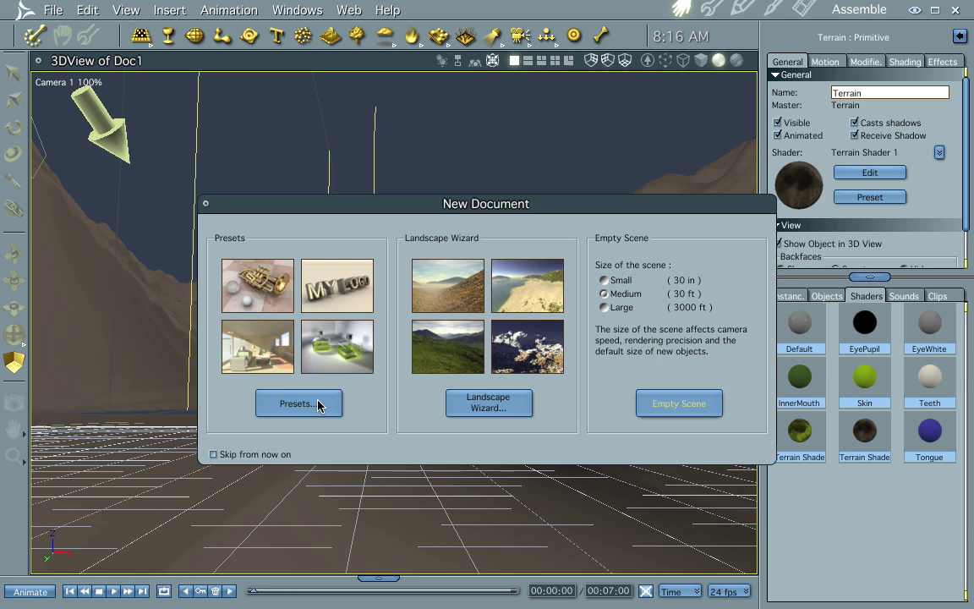
- Create a new scene from the Saturn preset in the Scene Wizard's Space category
left_click(298, 403)
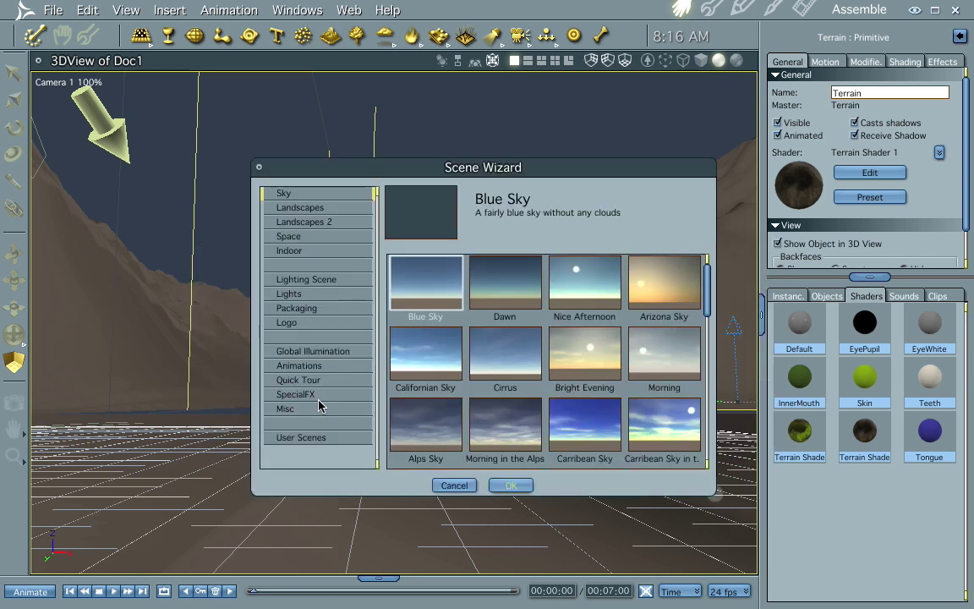
left_click(303, 240)
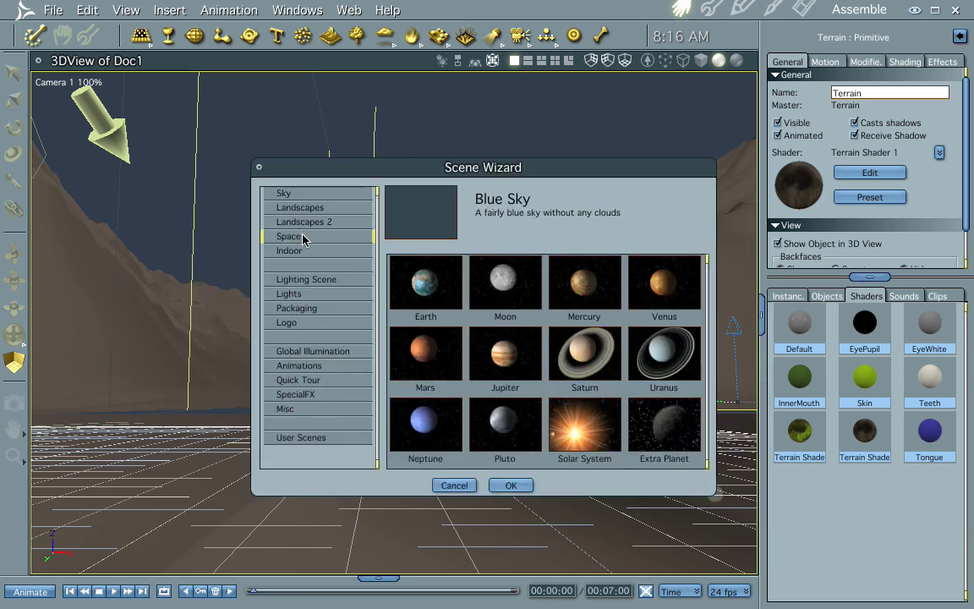
left_click(574, 359)
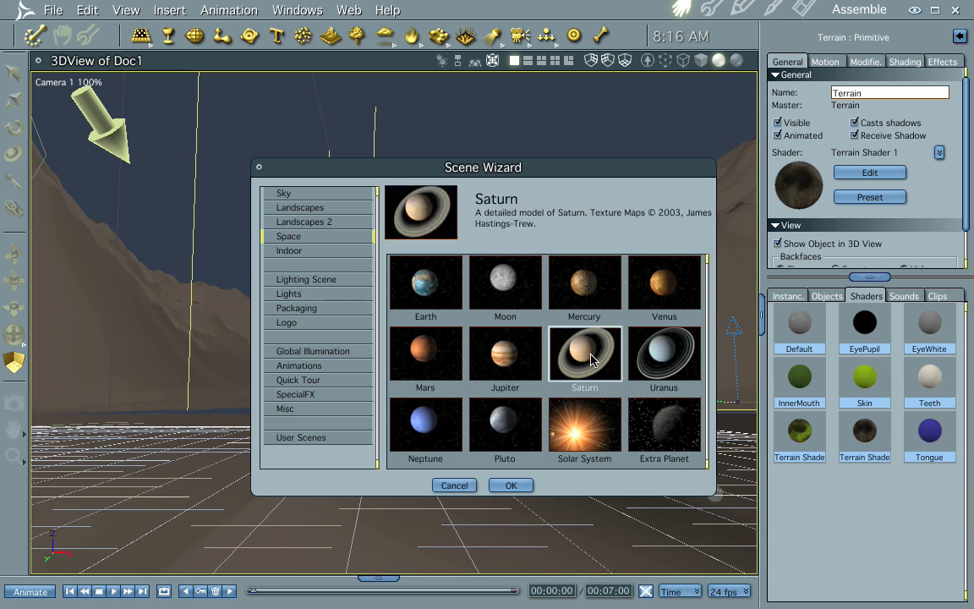
left_click(510, 484)
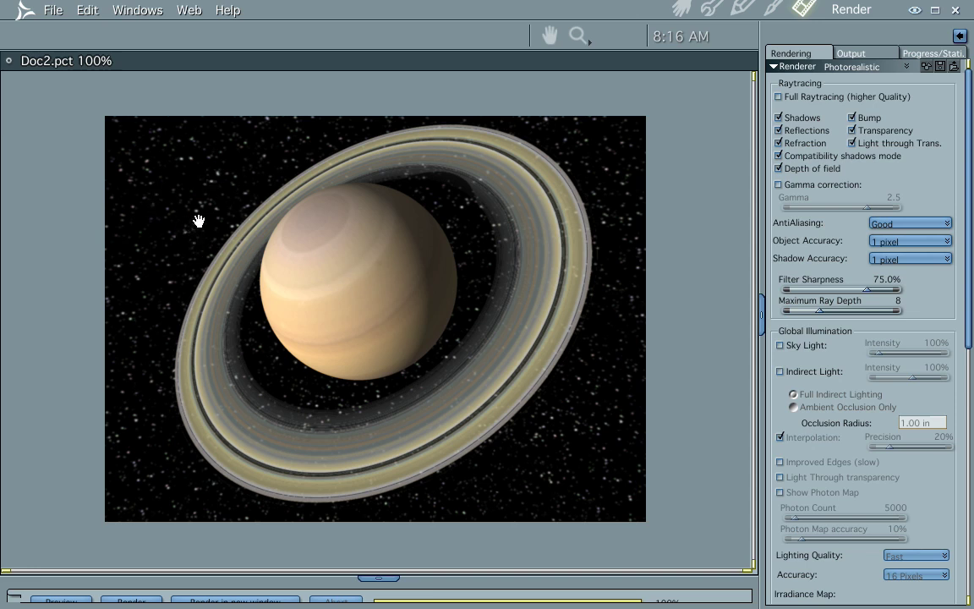
- In the Assemble room, set the Scene's Background effect to None to drop the starfield
left_click(681, 8)
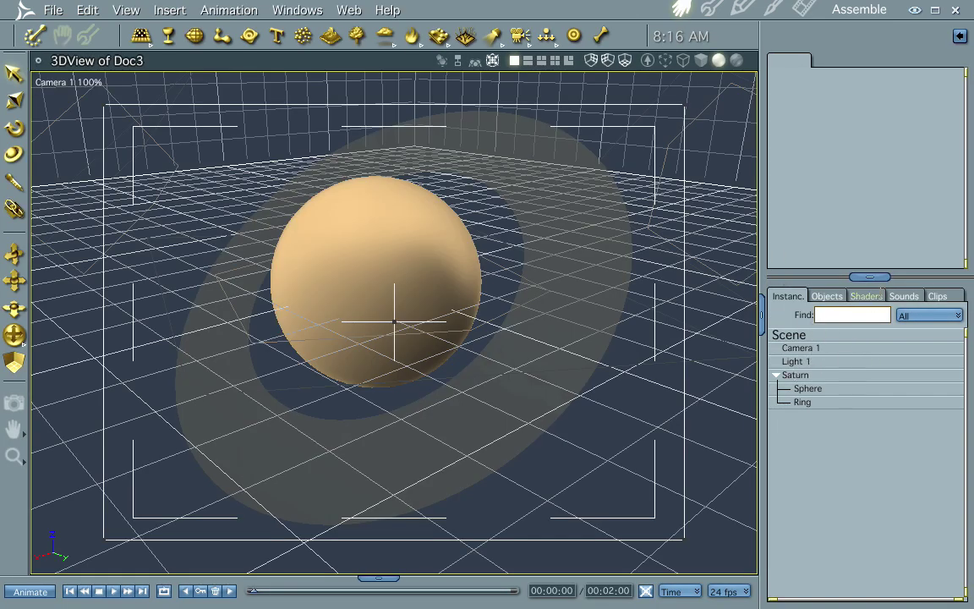
left_click(802, 334)
left_click(871, 106)
left_click(883, 120)
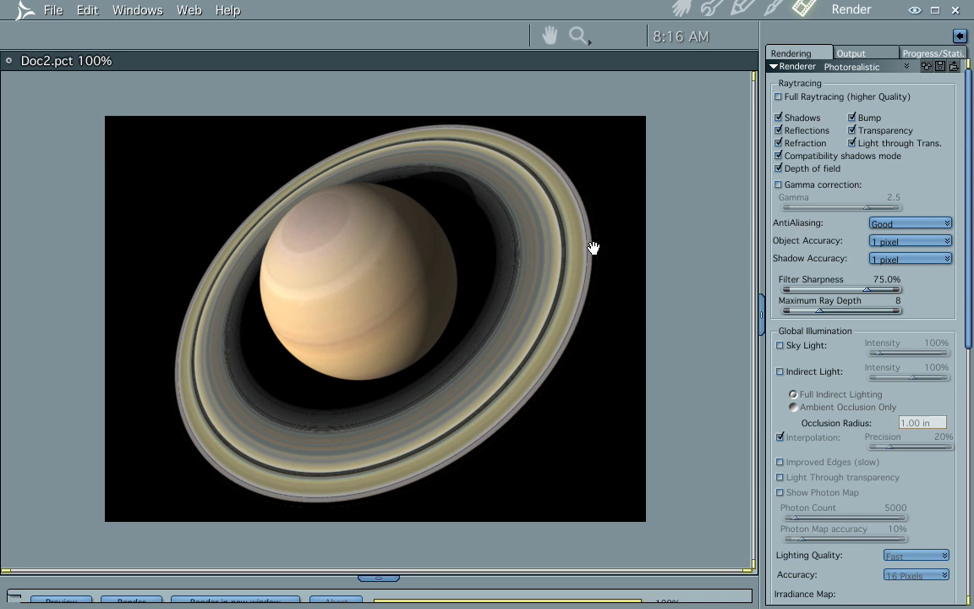
- Save the Saturn render as saturn2 in Photoshop format, then return to the Assemble room
left_click(52, 10)
left_click(71, 93)
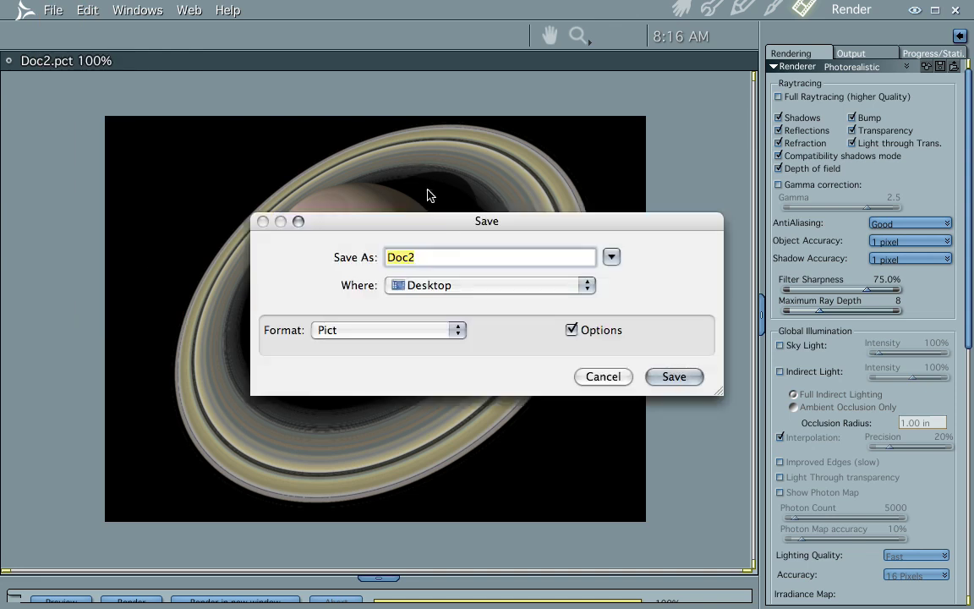
type("saturn2")
left_click(393, 330)
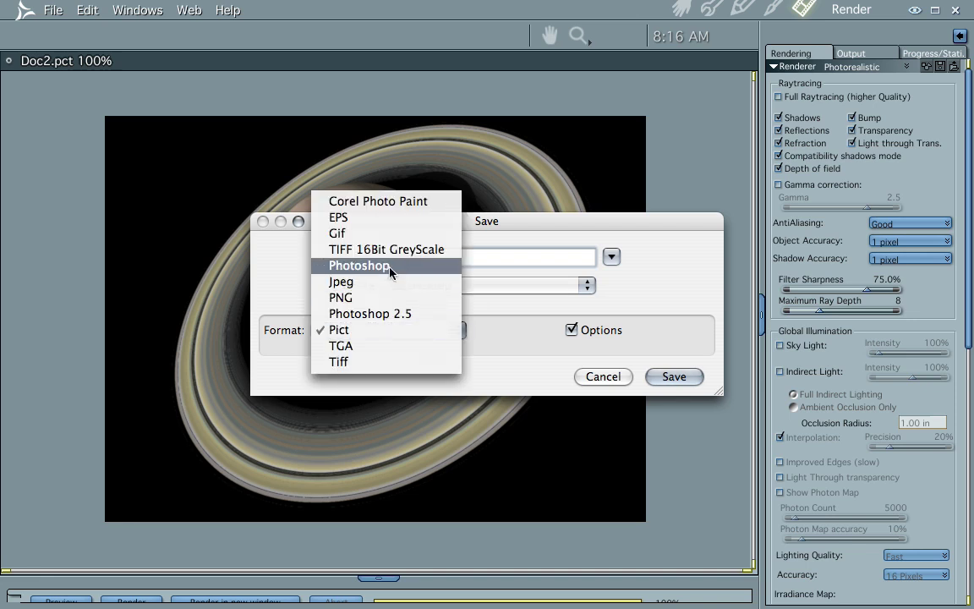
left_click(389, 267)
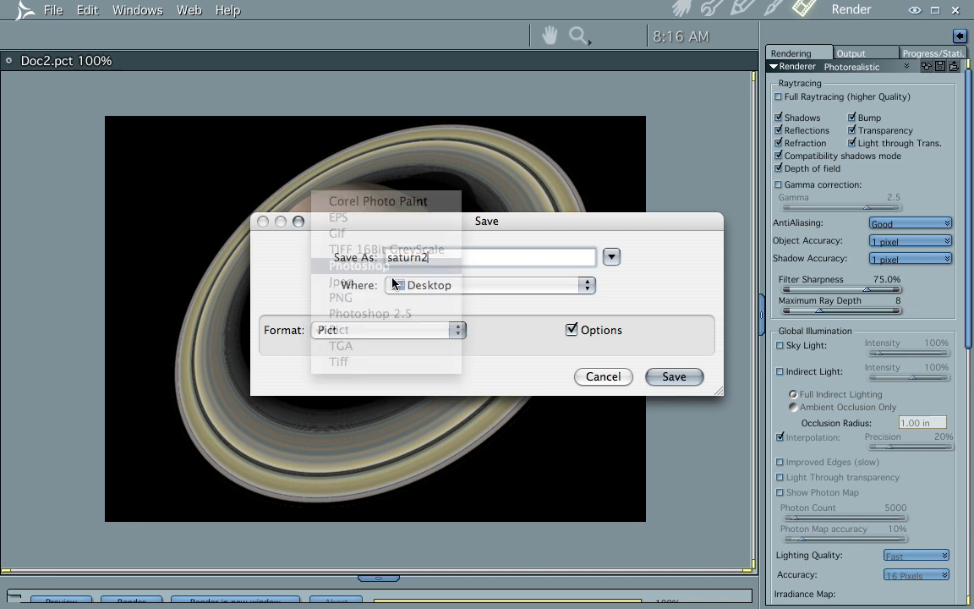
left_click(672, 377)
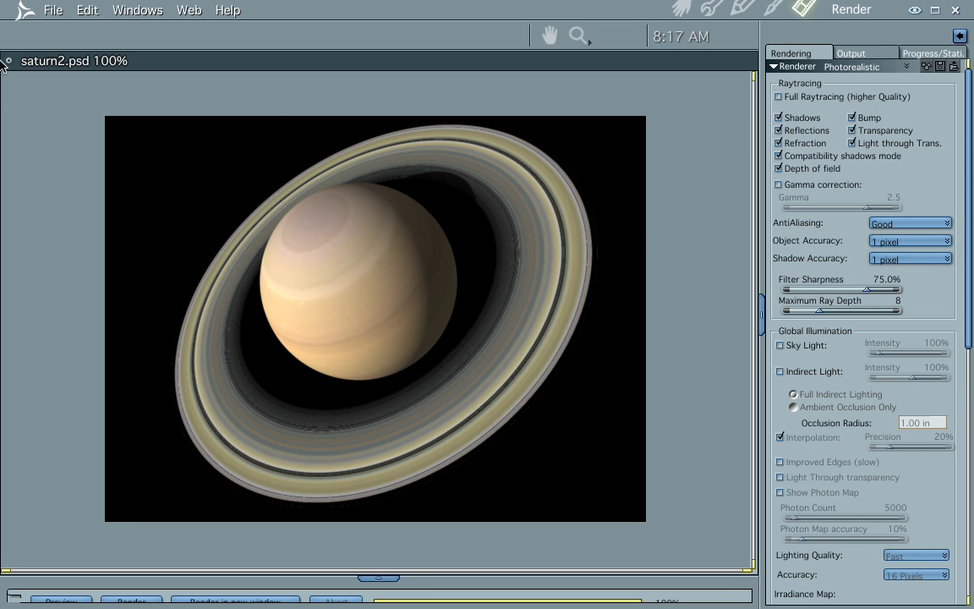
left_click(681, 8)
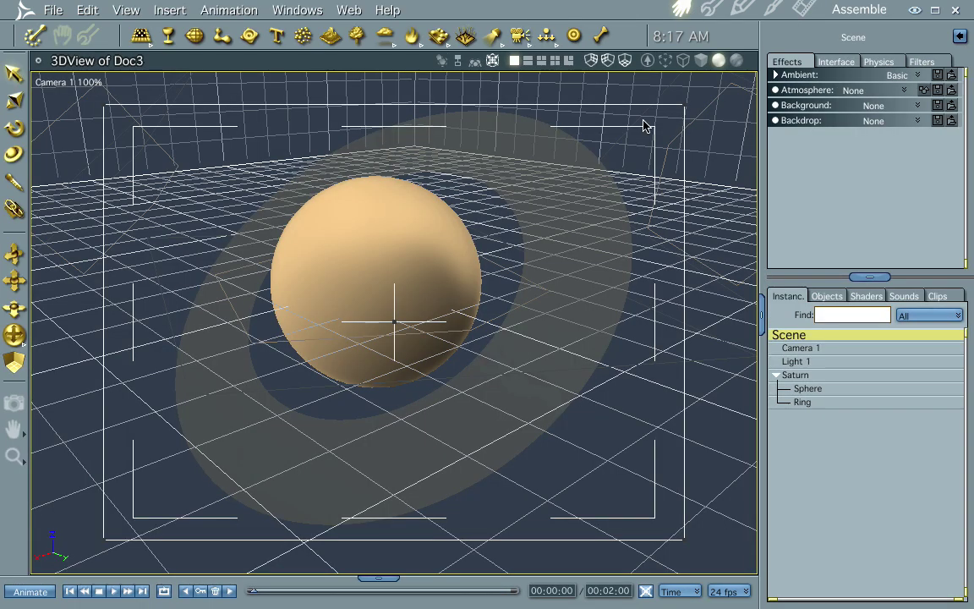
- Close Doc3 without saving, then set the alien scene's Atmosphere to Realistic Sky
left_click(37, 61)
left_click(422, 367)
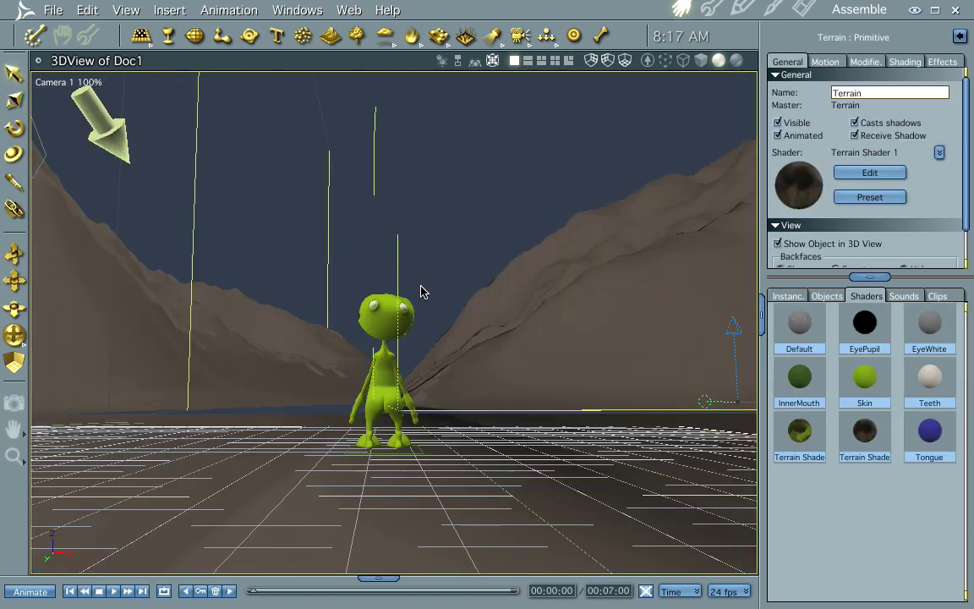
left_click(792, 293)
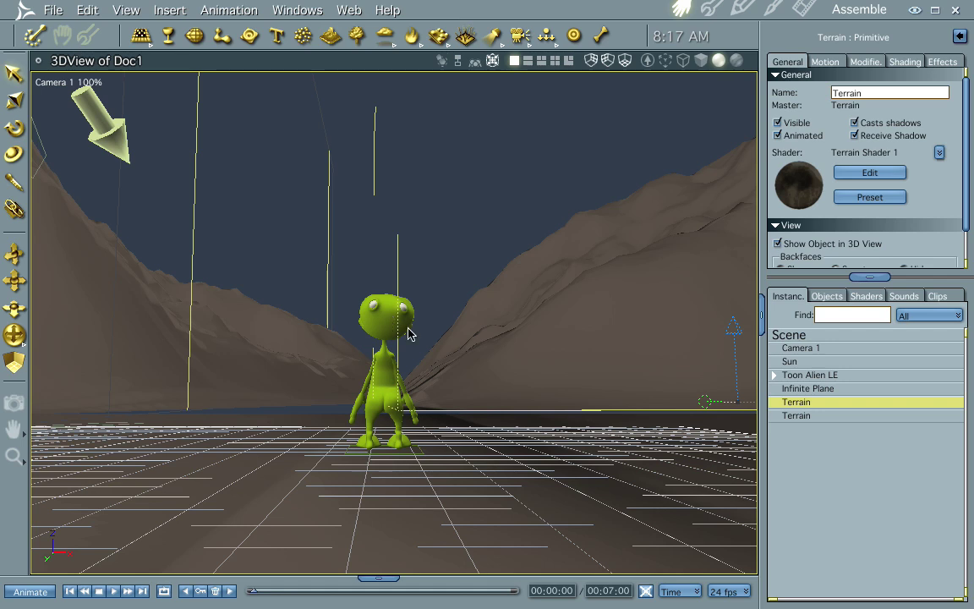
left_click(795, 336)
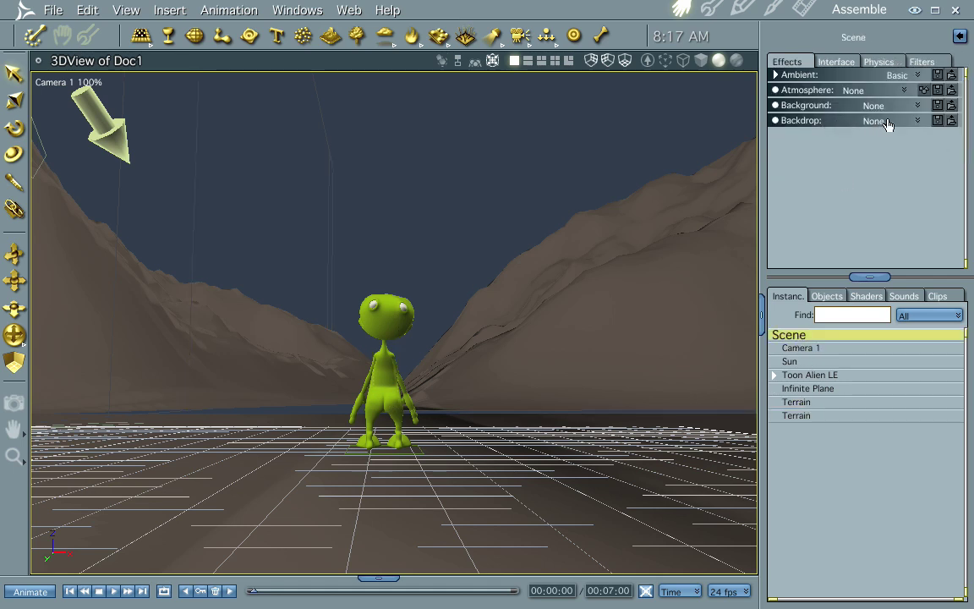
left_click(903, 91)
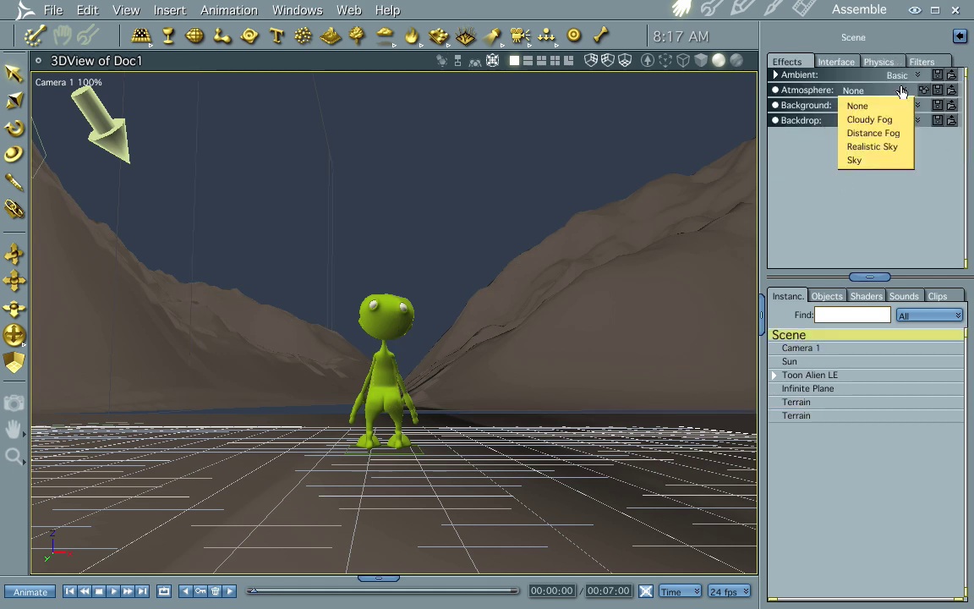
left_click(907, 147)
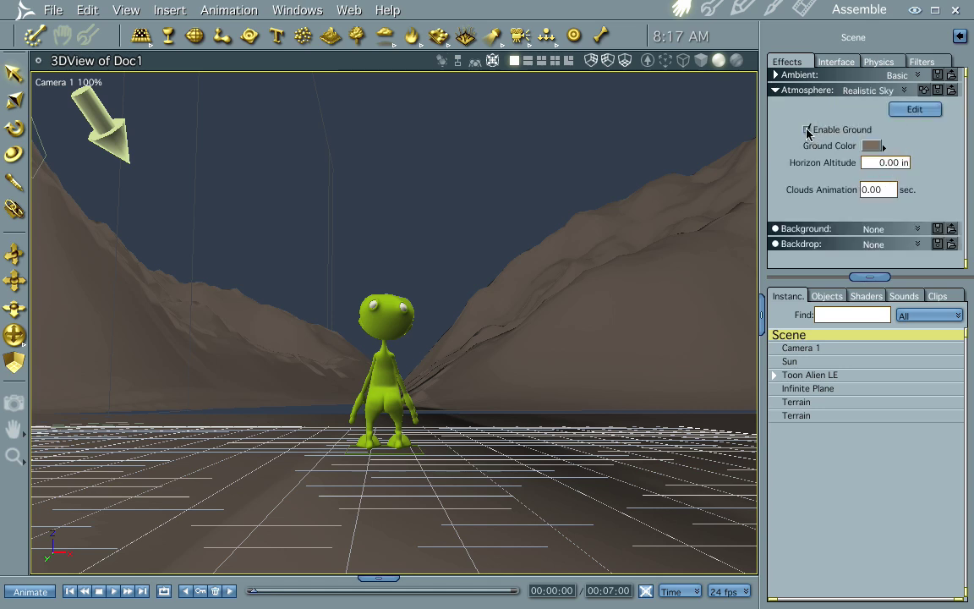
- Open the Realistic Sky editor and render an auto-refreshing sky preview
left_click(910, 110)
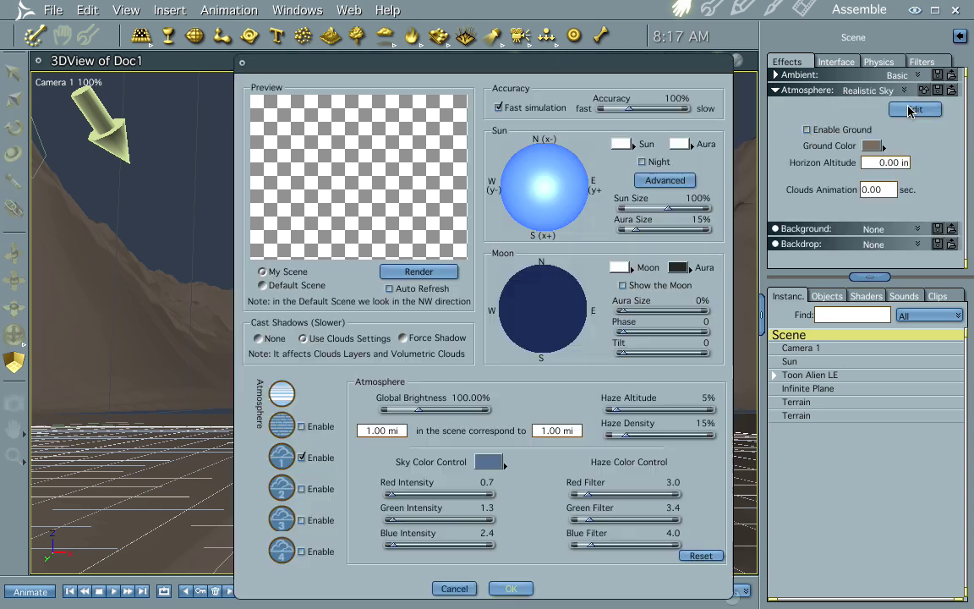
left_click(394, 288)
left_click(413, 276)
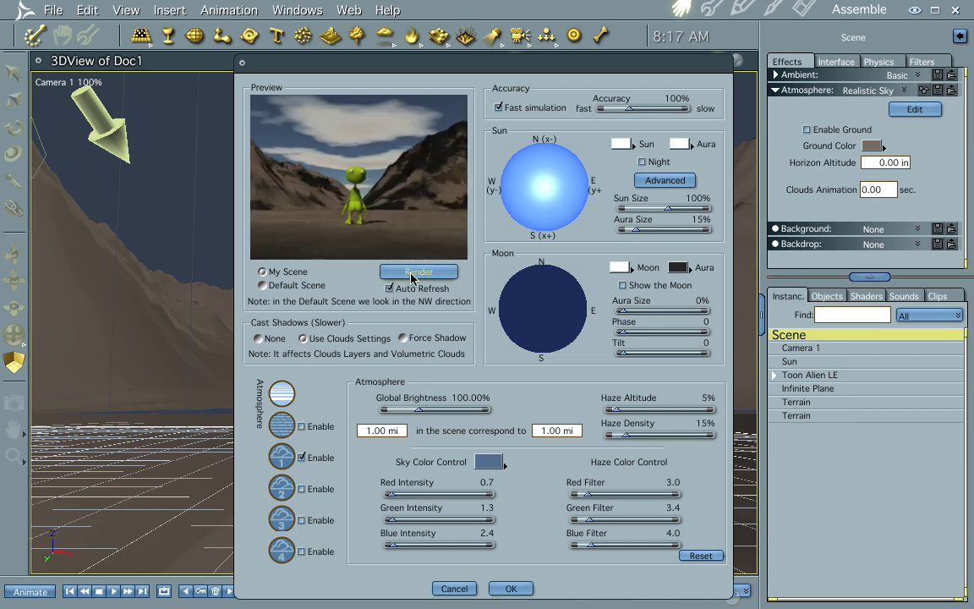
- Set Cloud Layer 1 to Cirrus, raise coverage to about 64%, and confirm
left_click(287, 456)
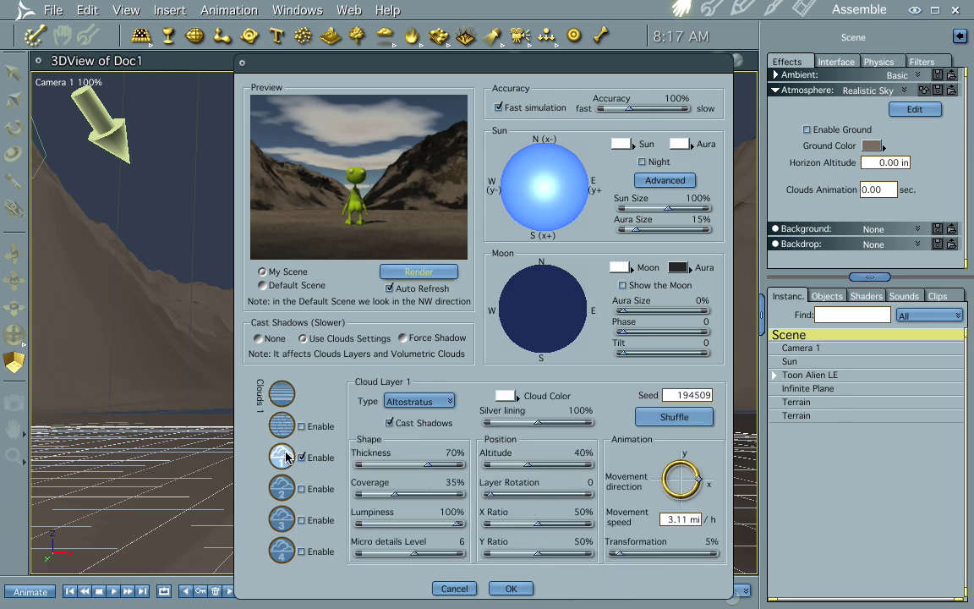
left_click(423, 406)
left_click(417, 428)
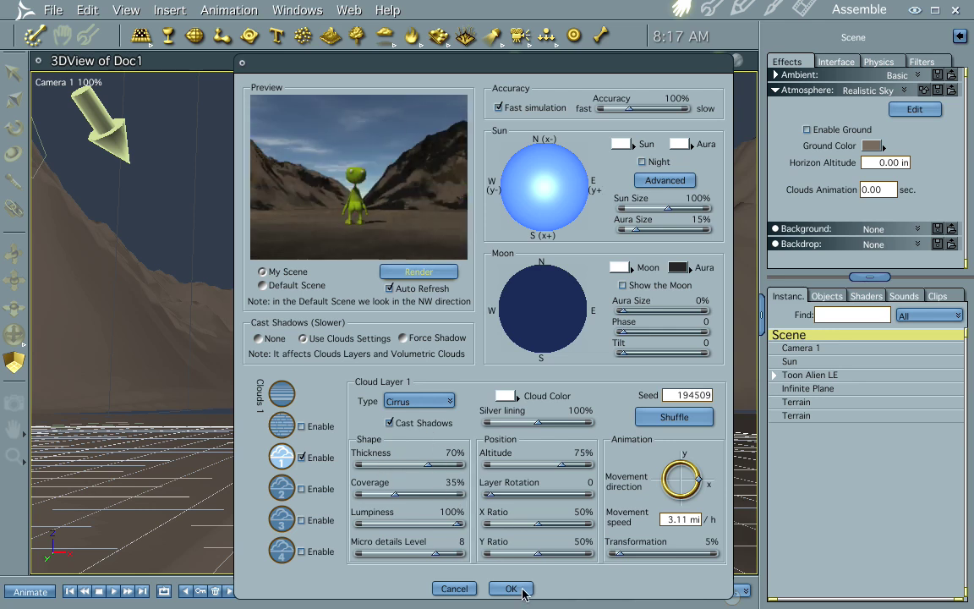
left_click_drag(395, 499, 424, 499)
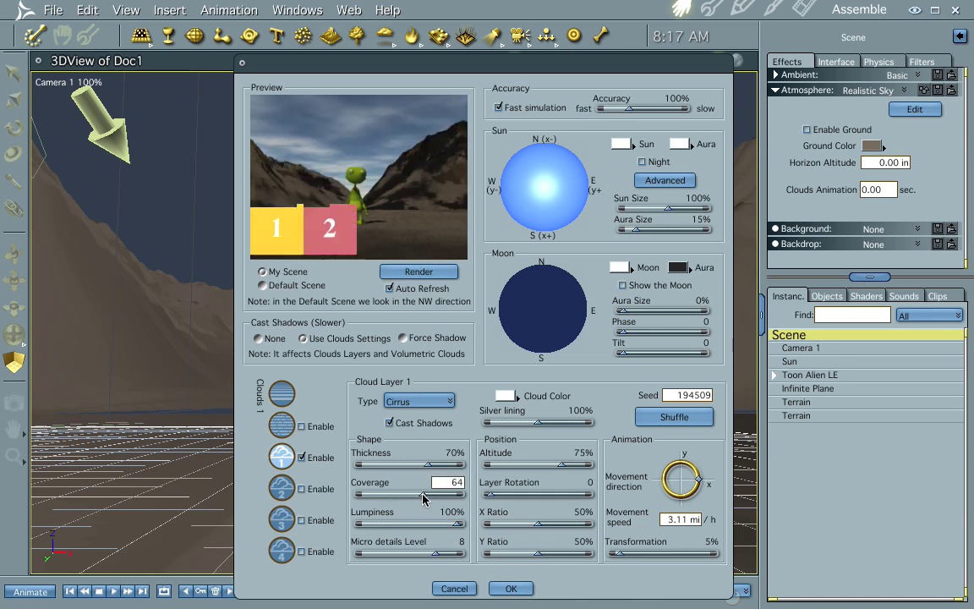
left_click(511, 589)
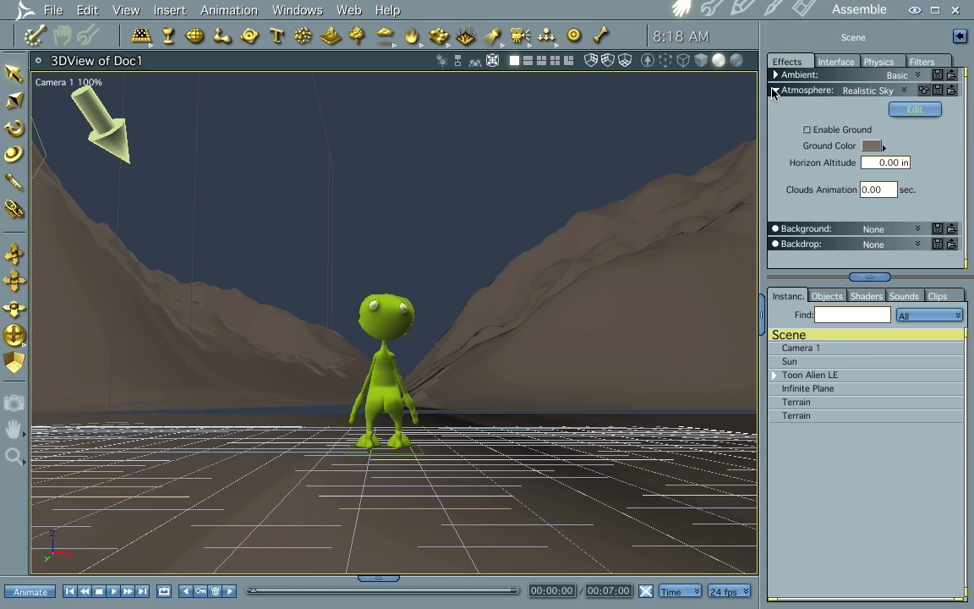
- Collapse the Atmosphere settings and set the scene's Backdrop type to Color
left_click(775, 91)
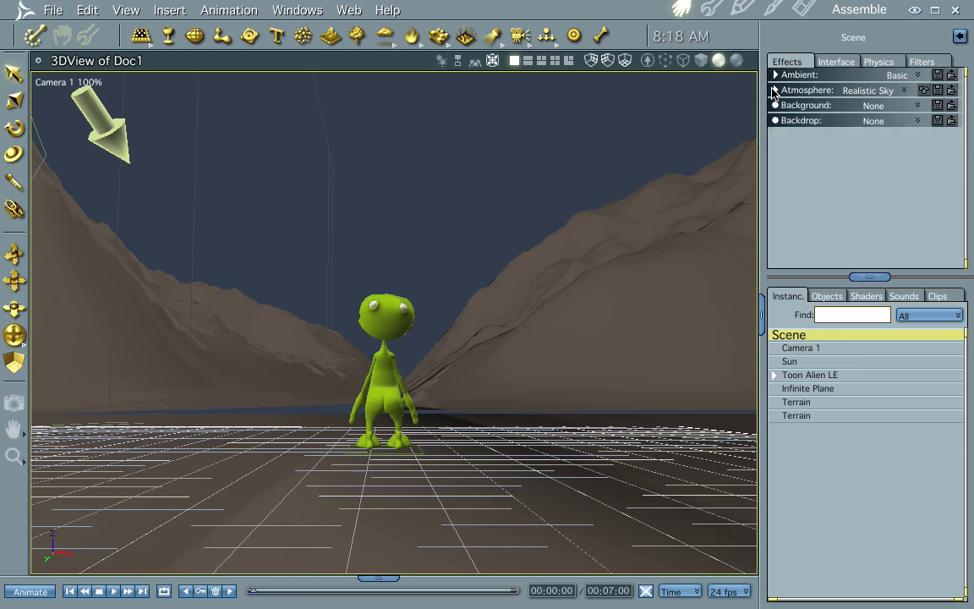
left_click(916, 107)
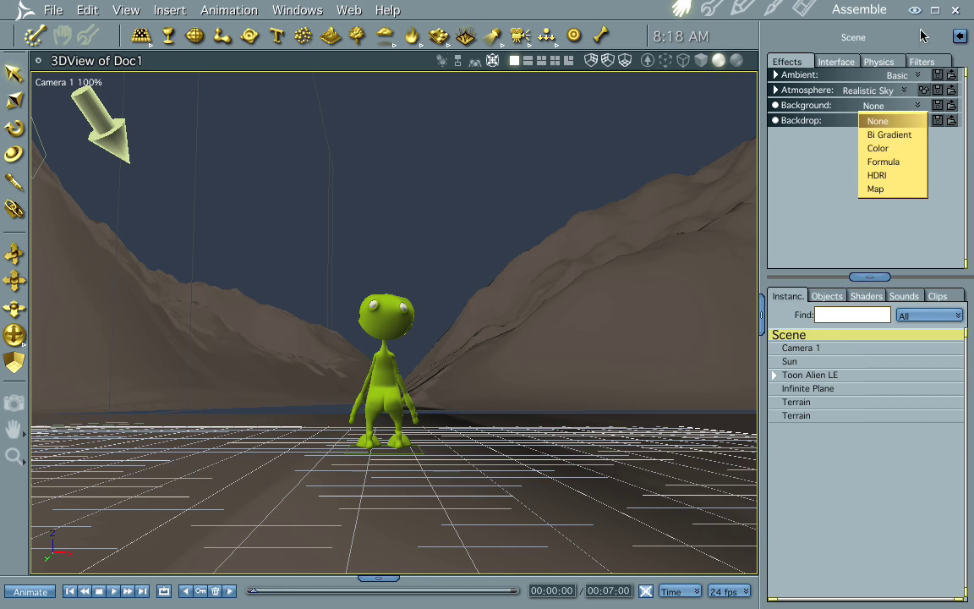
left_click(918, 111)
left_click(916, 121)
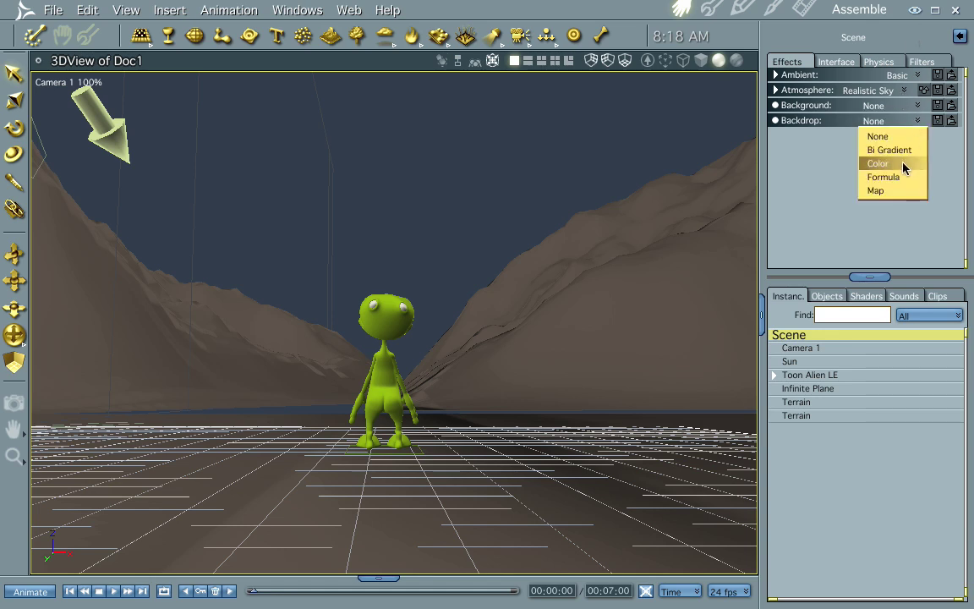
left_click(903, 164)
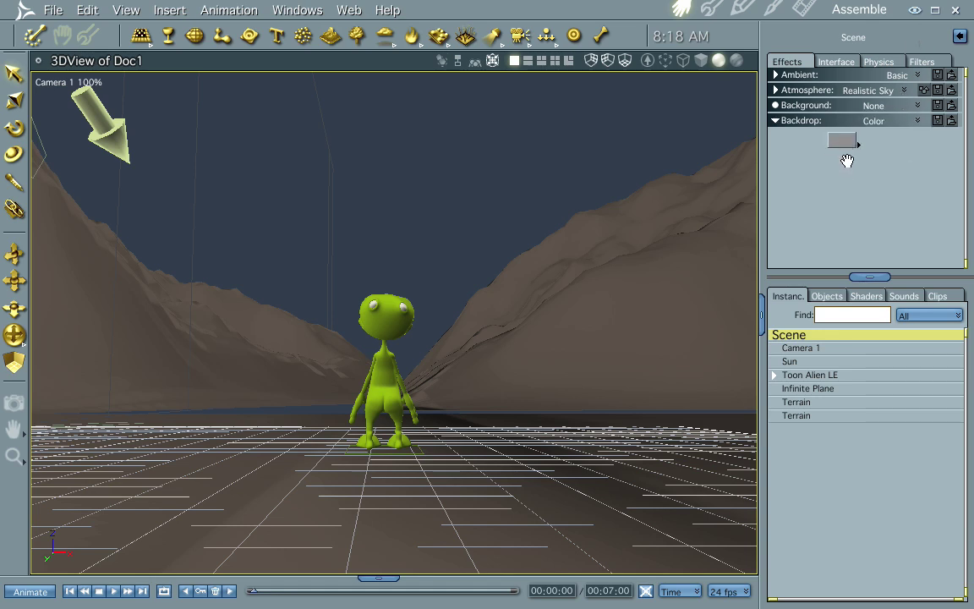
- Start a test render, then stop it and return to the scene layout
key("ctrl+r")
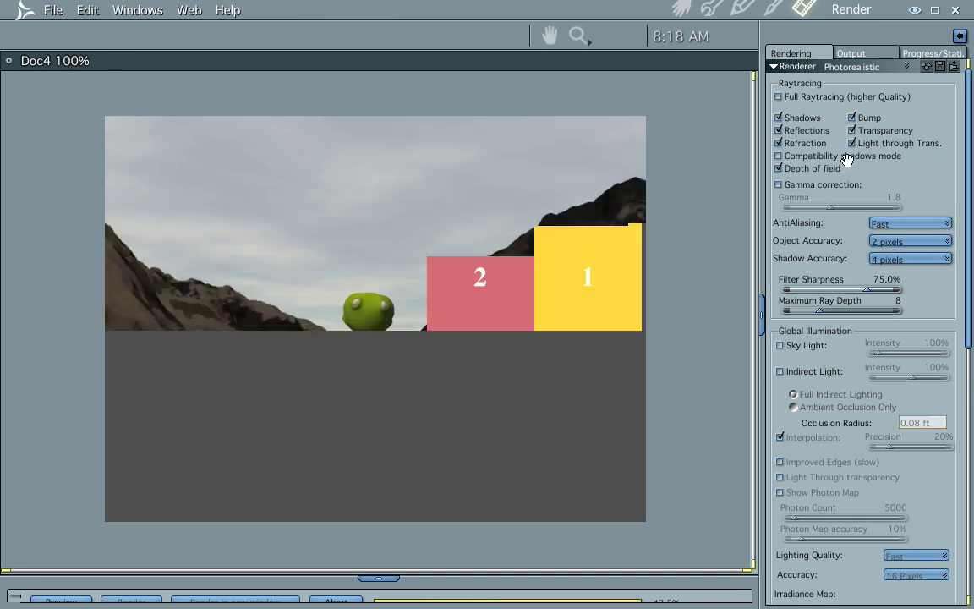
left_click(681, 8)
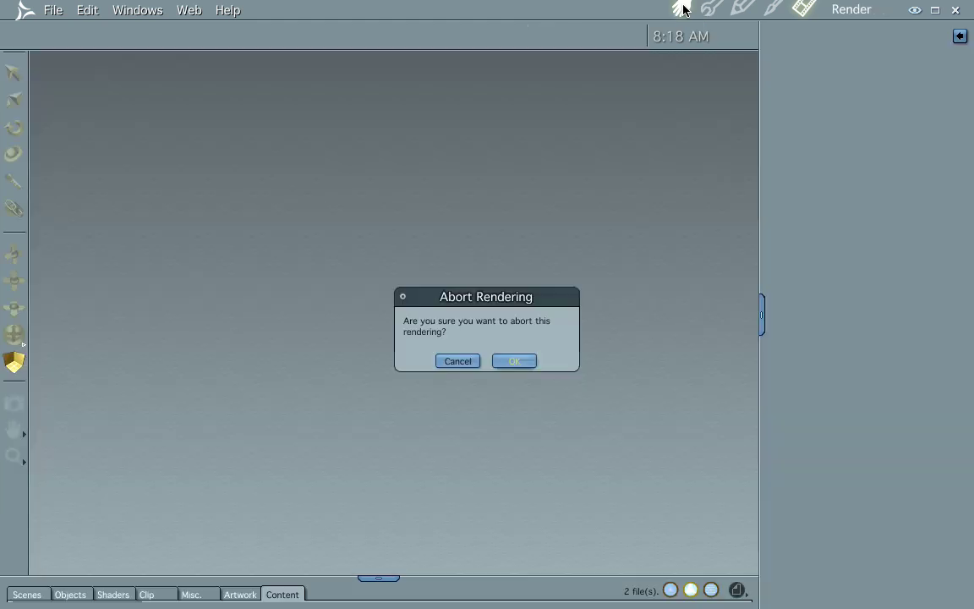
left_click(515, 361)
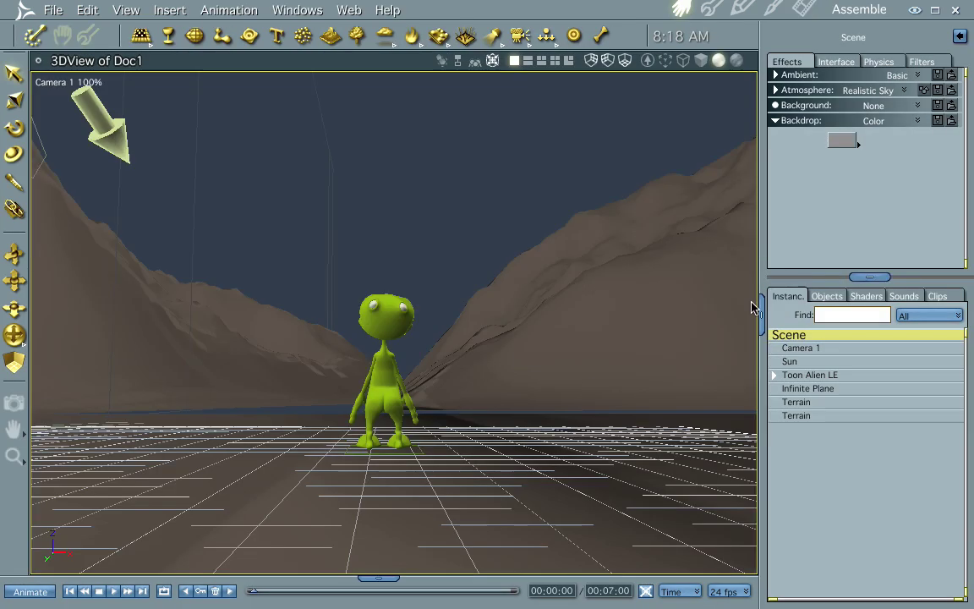
- Set the backdrop colour to green (H 28.96%, L 39.47%, S 75%) and render
left_click(841, 142)
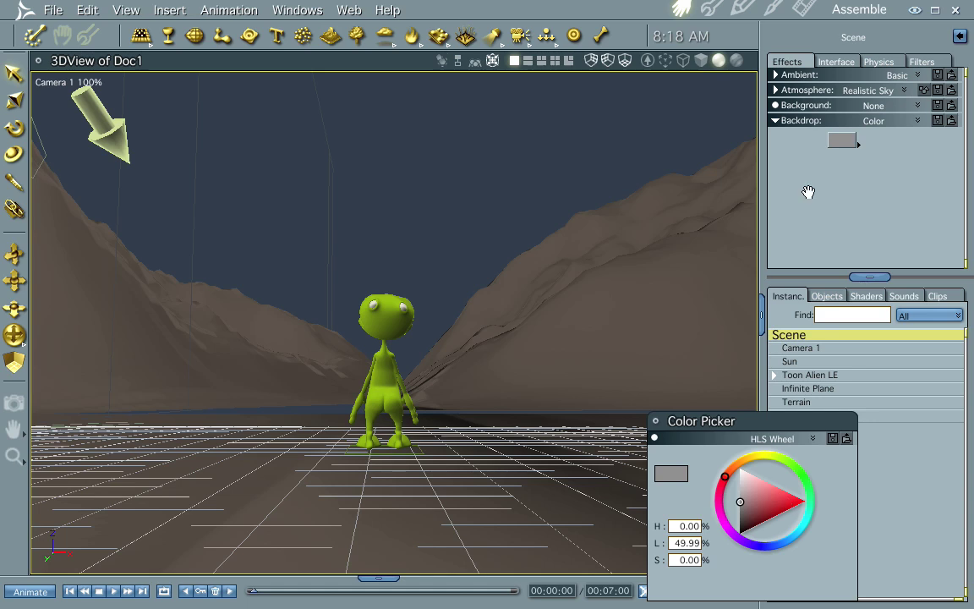
left_click(798, 468)
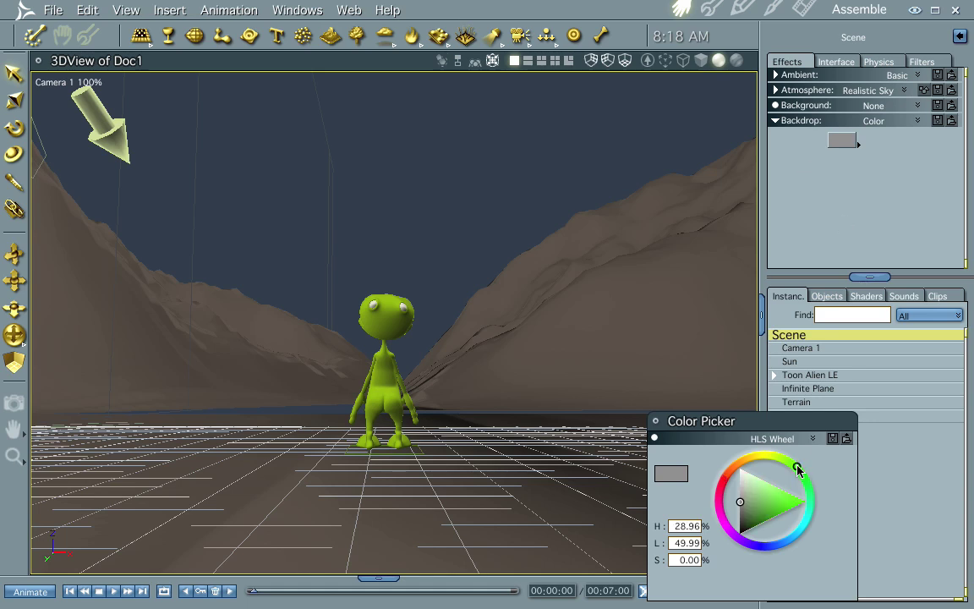
left_click(778, 510)
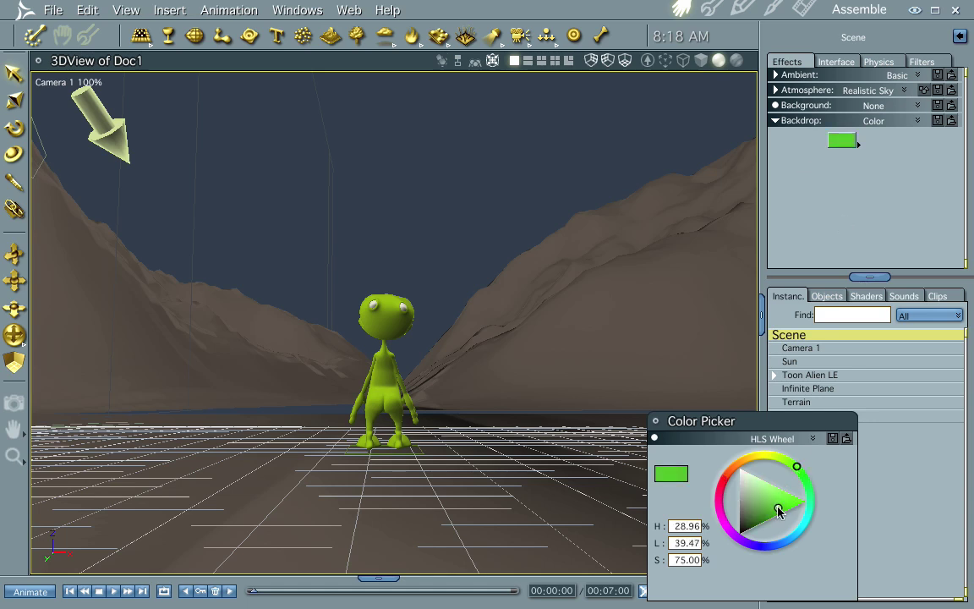
key("ctrl+r")
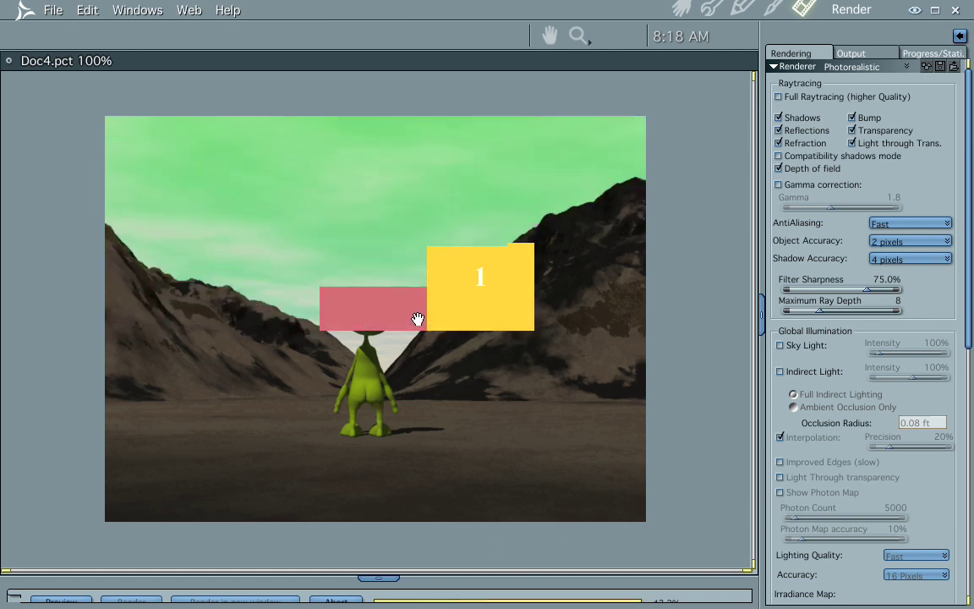
- Back in the scene layout, change the Backdrop type to Map
left_click(681, 13)
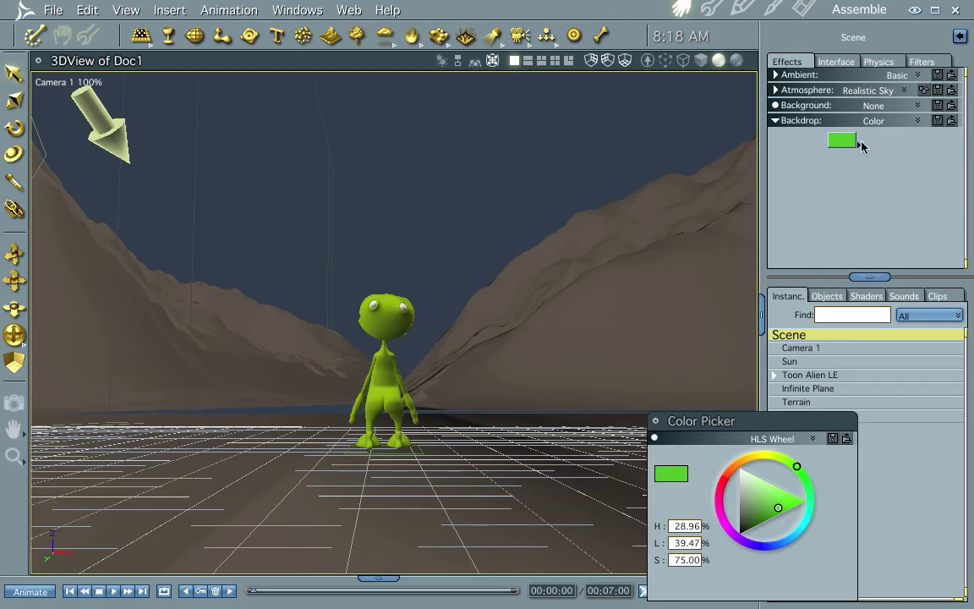
left_click(918, 121)
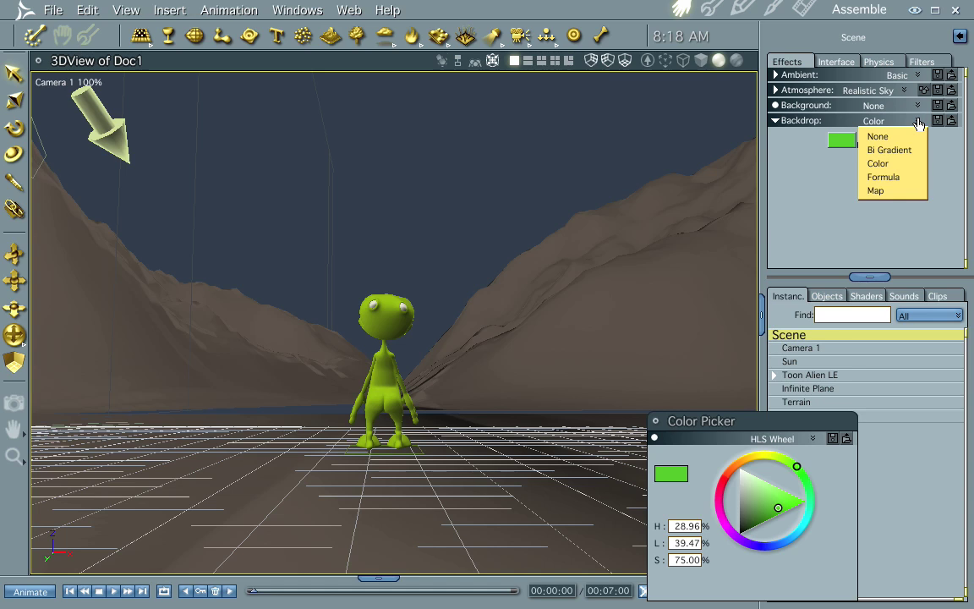
left_click(911, 191)
- Load saturn2.psd as a Photoshop image for the backdrop map and render
left_click(779, 139)
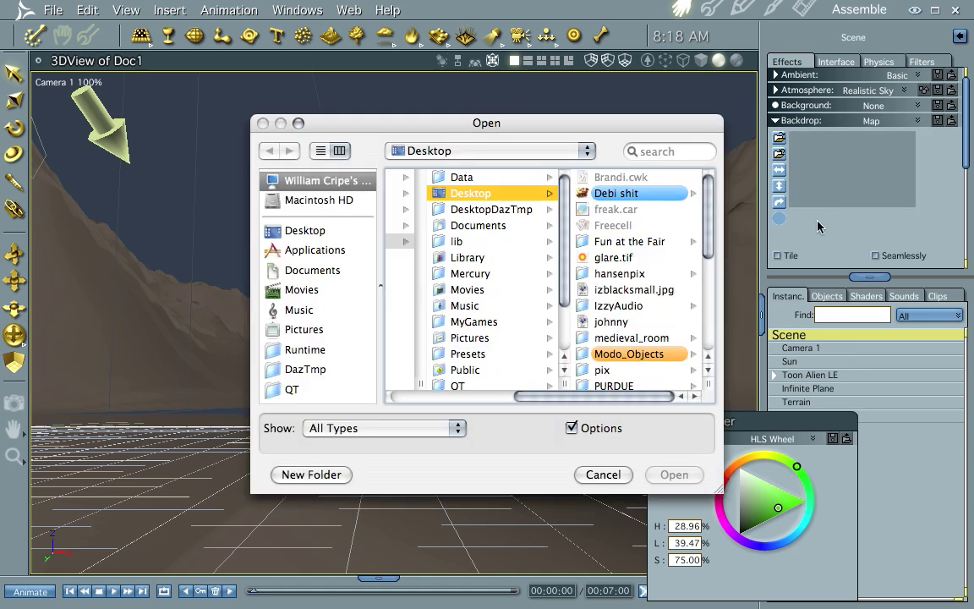
left_click(708, 321)
scroll(709, 322, "down", 3)
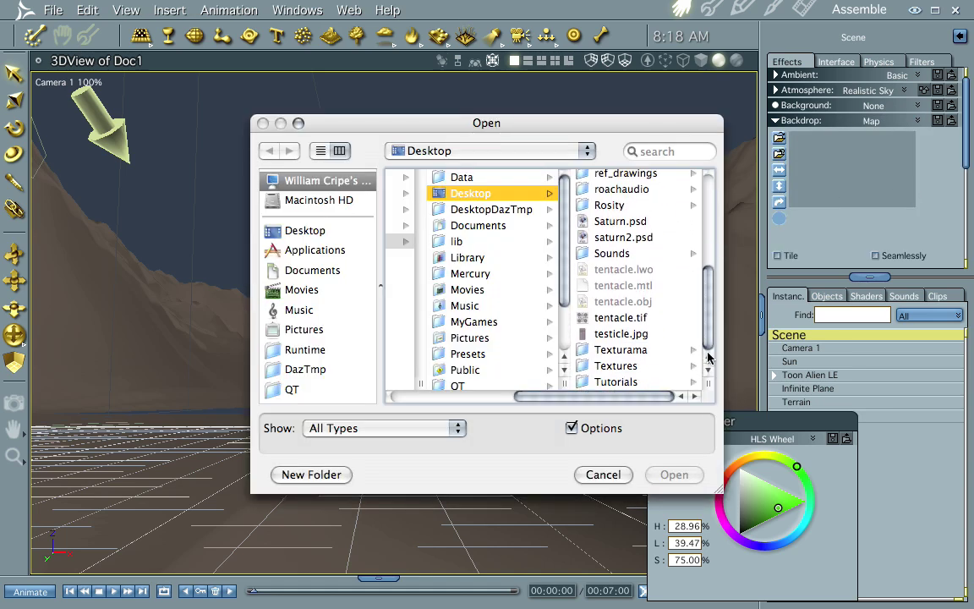
left_click(609, 226)
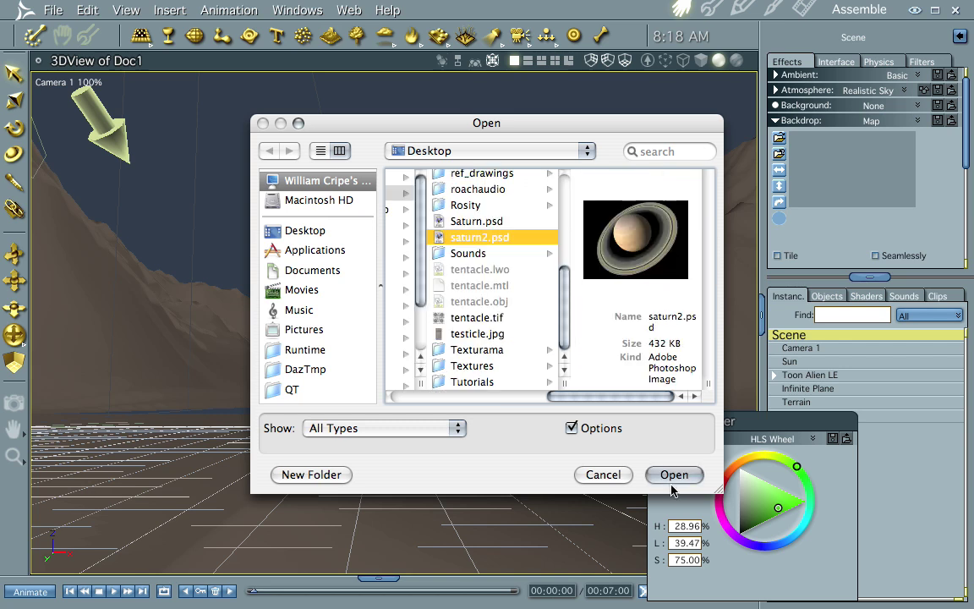
left_click(672, 476)
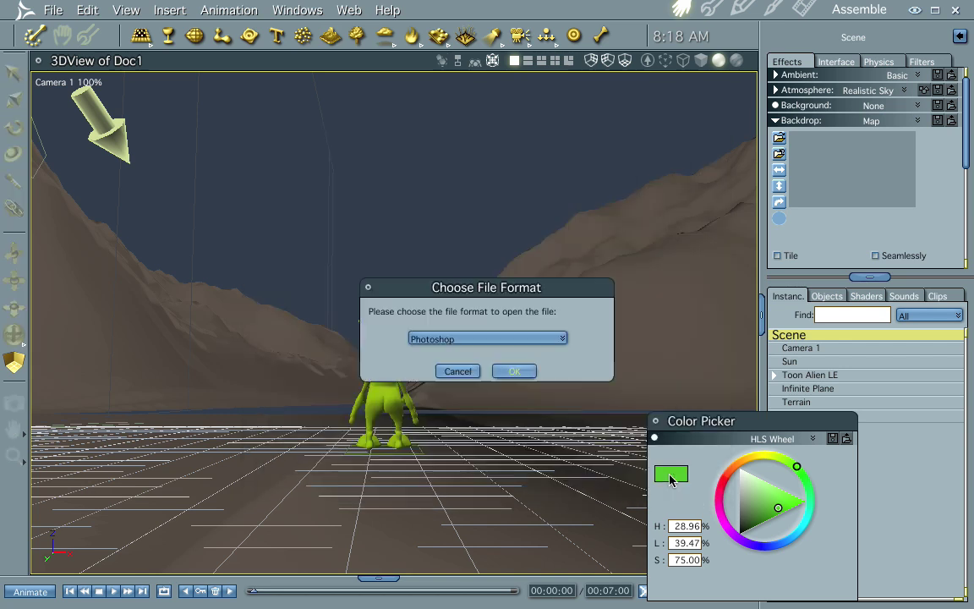
left_click(516, 371)
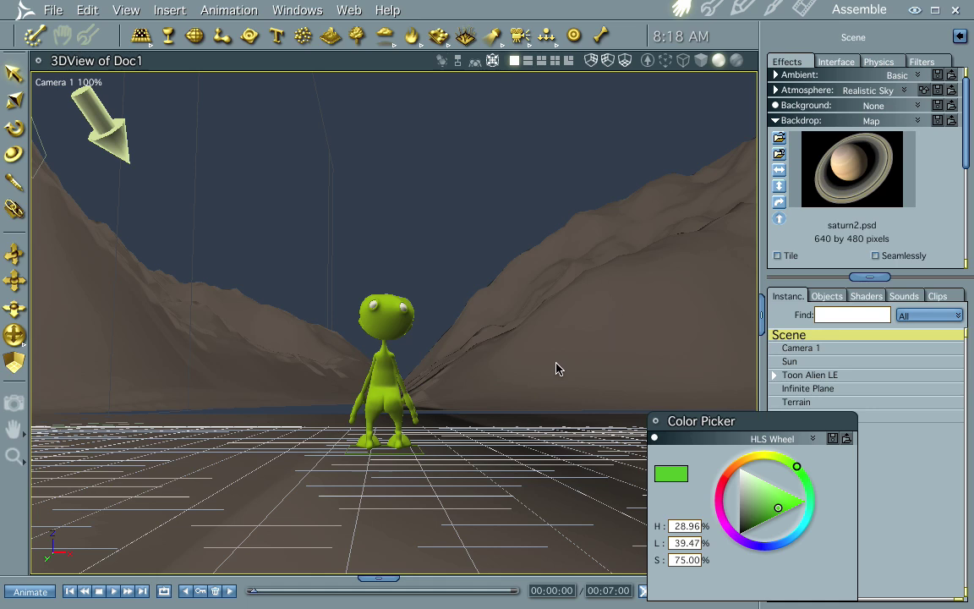
key("ctrl+r")
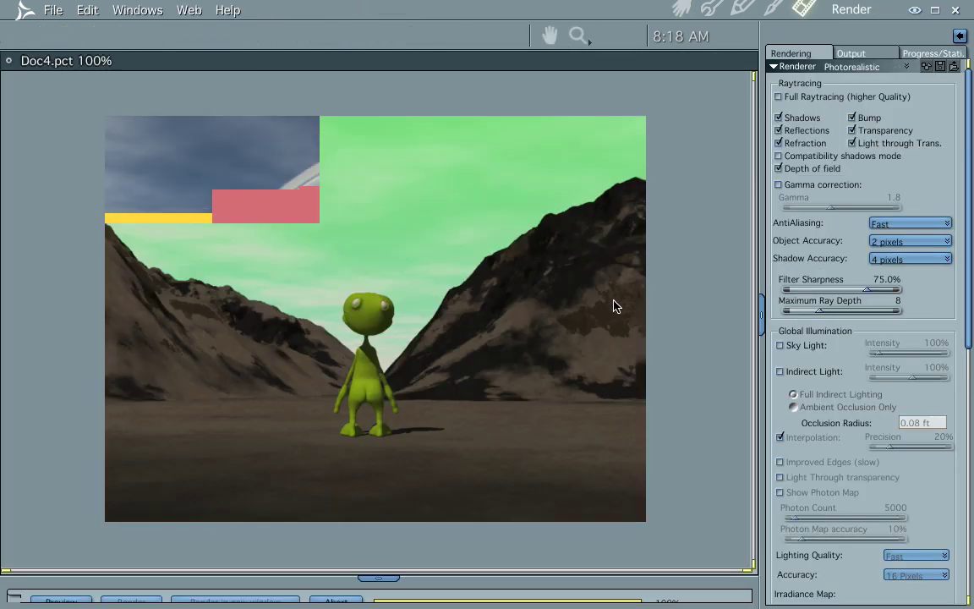